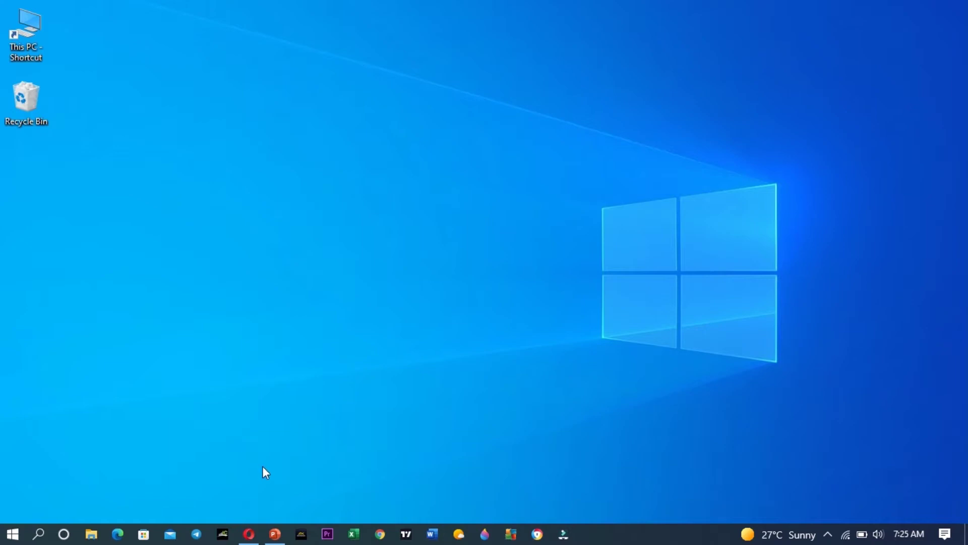
Search Google in Opera for 'icmarkets client area' using the suggestion.
click(249, 534)
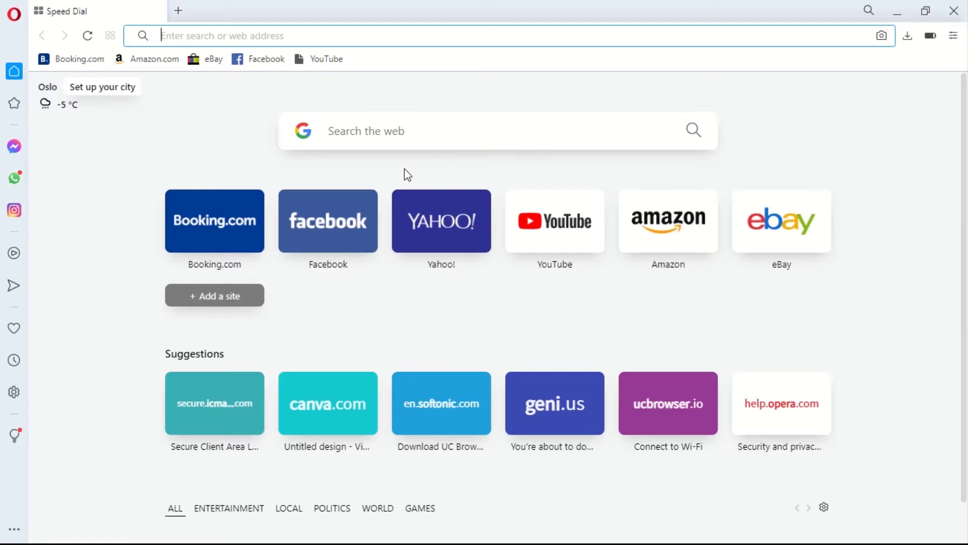
click(419, 131)
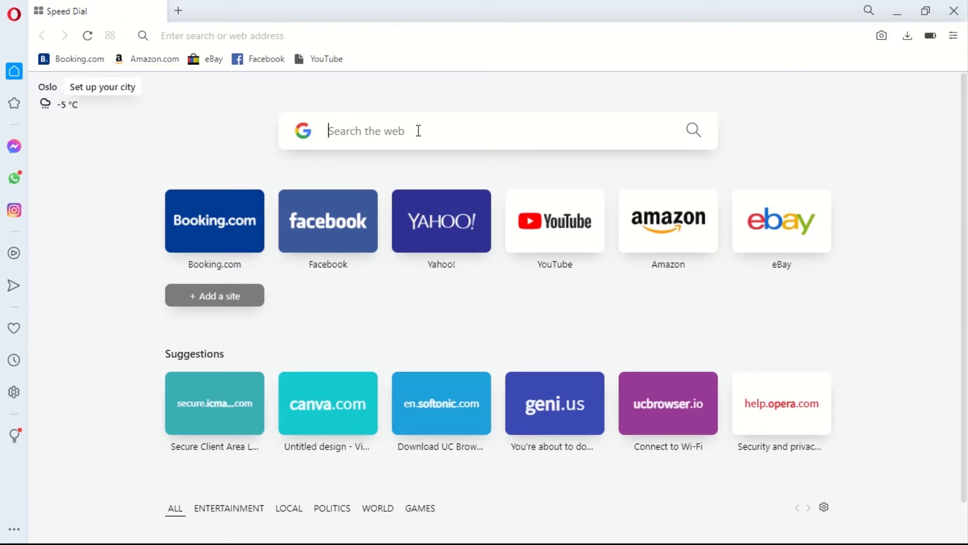
text(ivm)
key(BackSpace)
key(BackSpace)
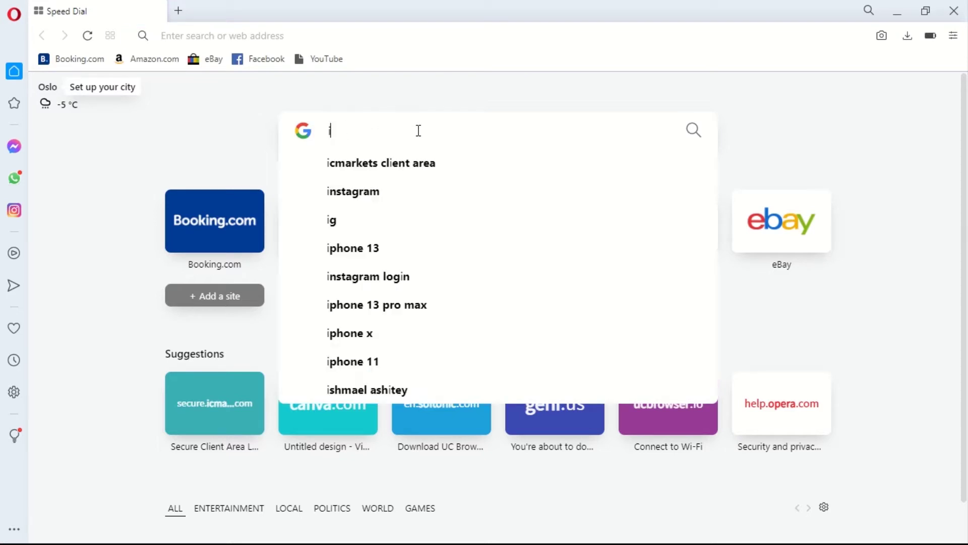
text(cm)
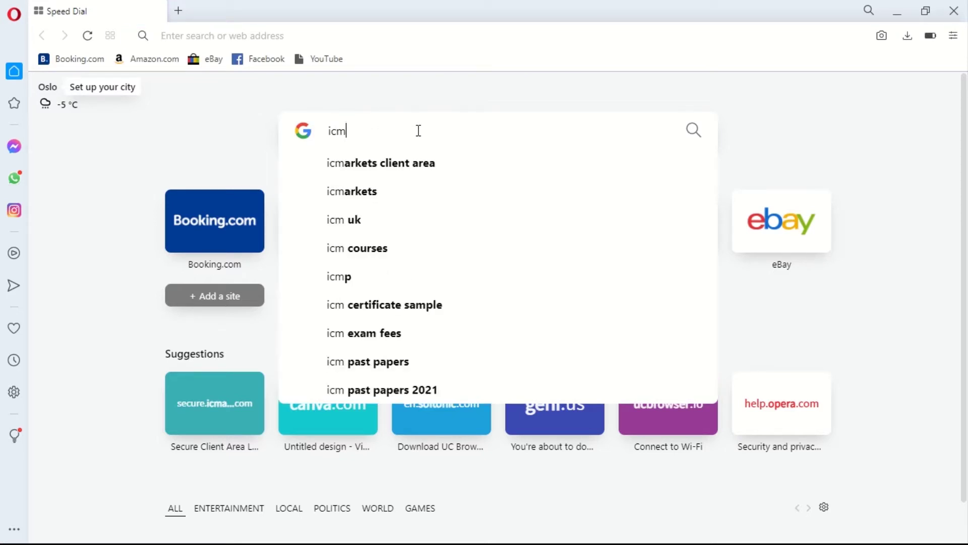
click(395, 171)
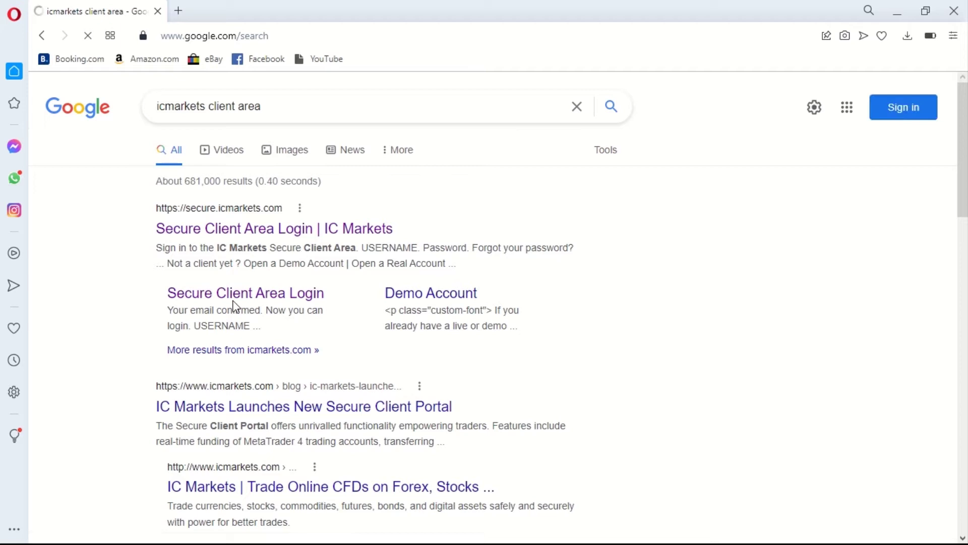
Open the 'Secure Client Area Login' result and reach the Live Accounts page.
click(273, 296)
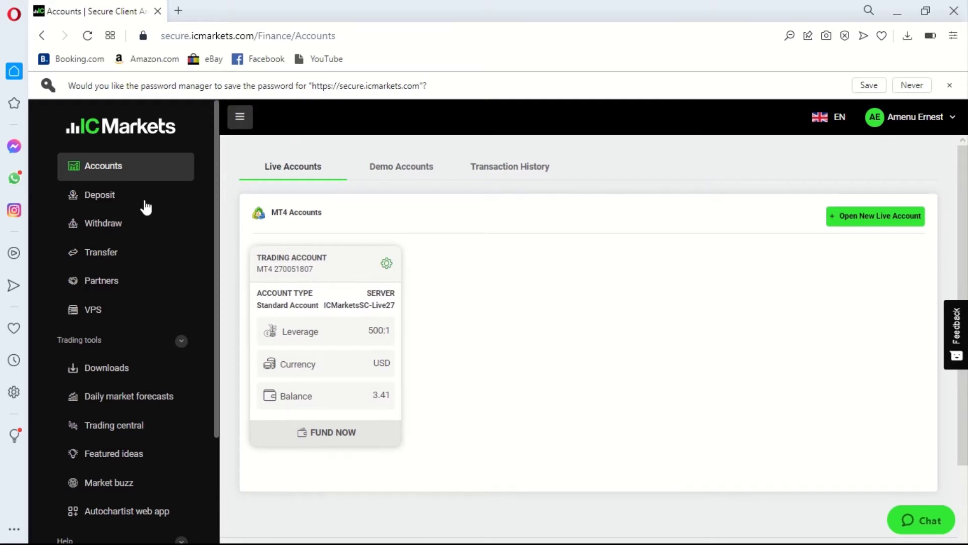
Go to the Deposit Funds page from the sidebar.
click(96, 201)
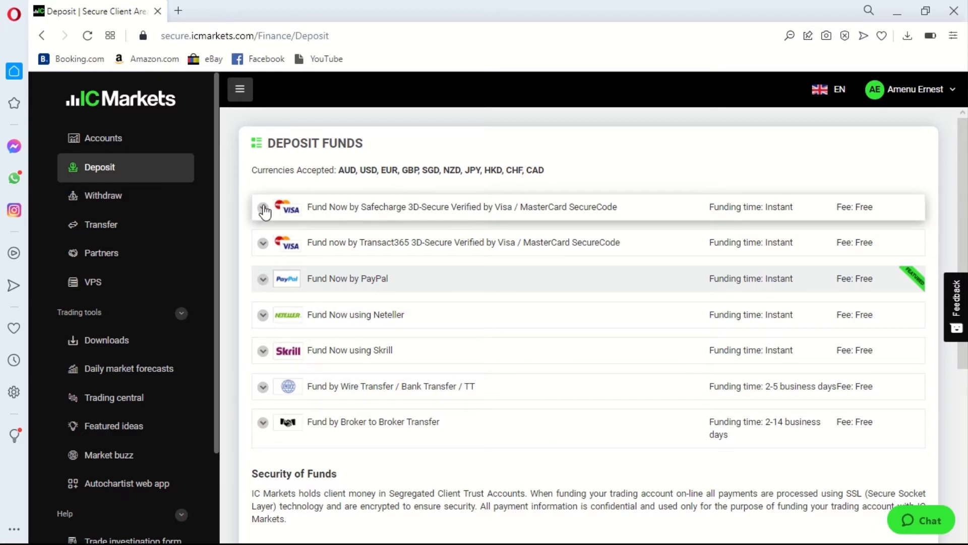
Set up a 2 USD Safecharge Visa/MasterCard deposit using the saved card.
click(263, 208)
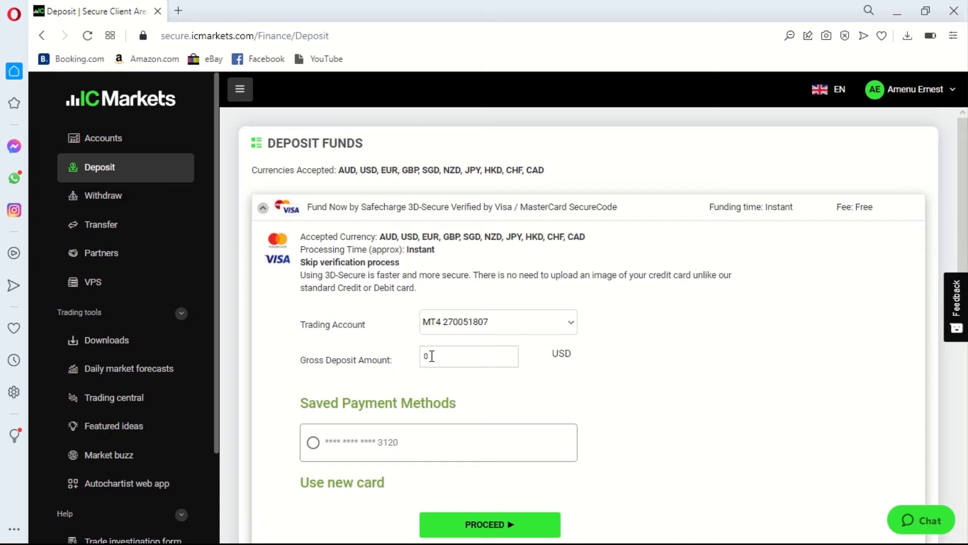
click(432, 356)
text(2)
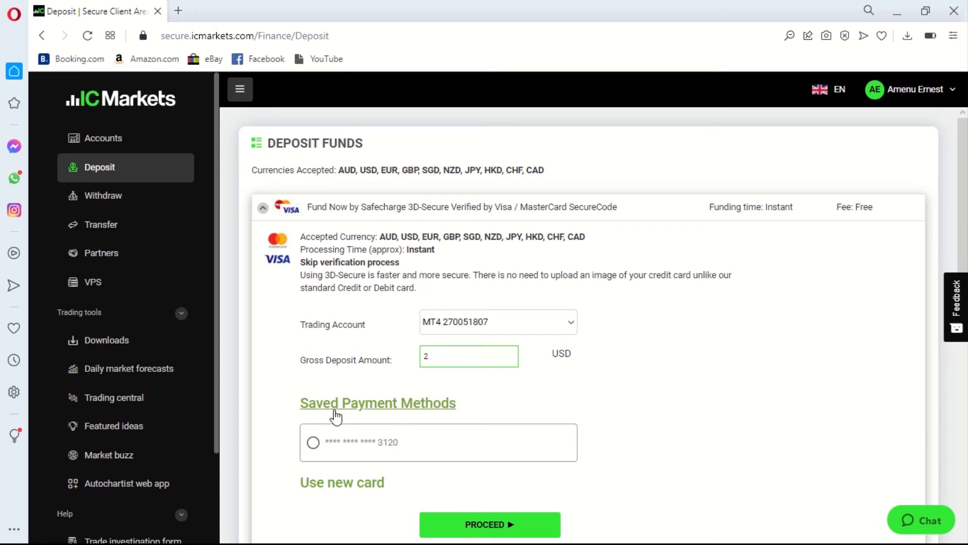
click(379, 446)
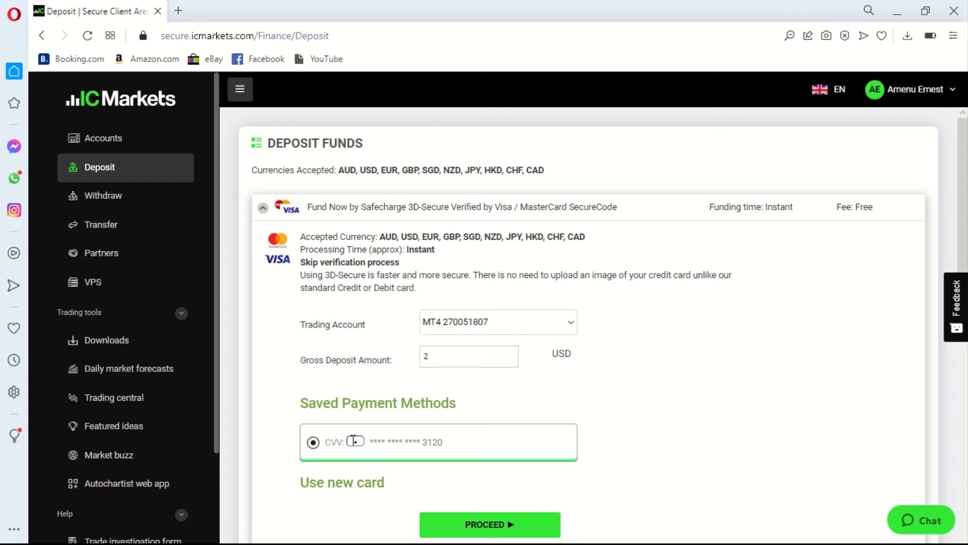
click(496, 530)
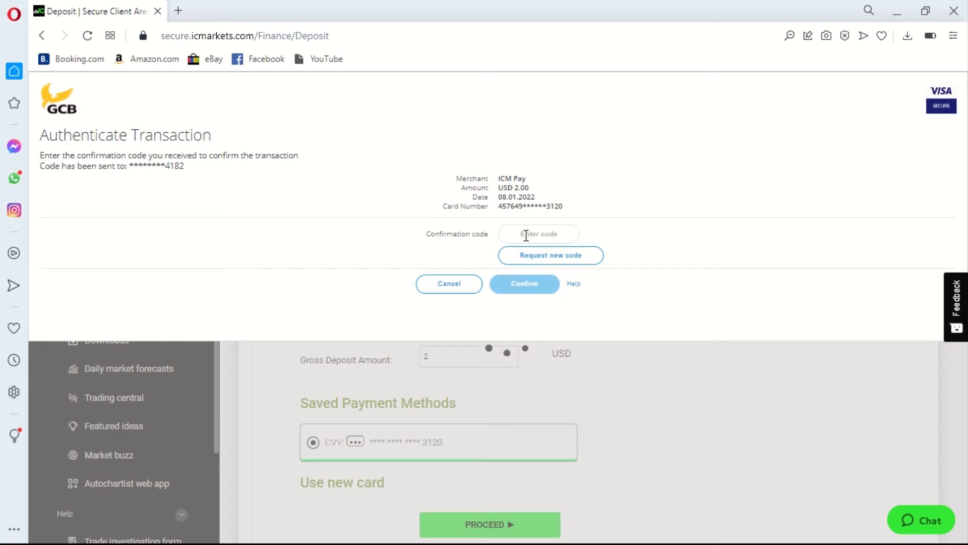
click(529, 231)
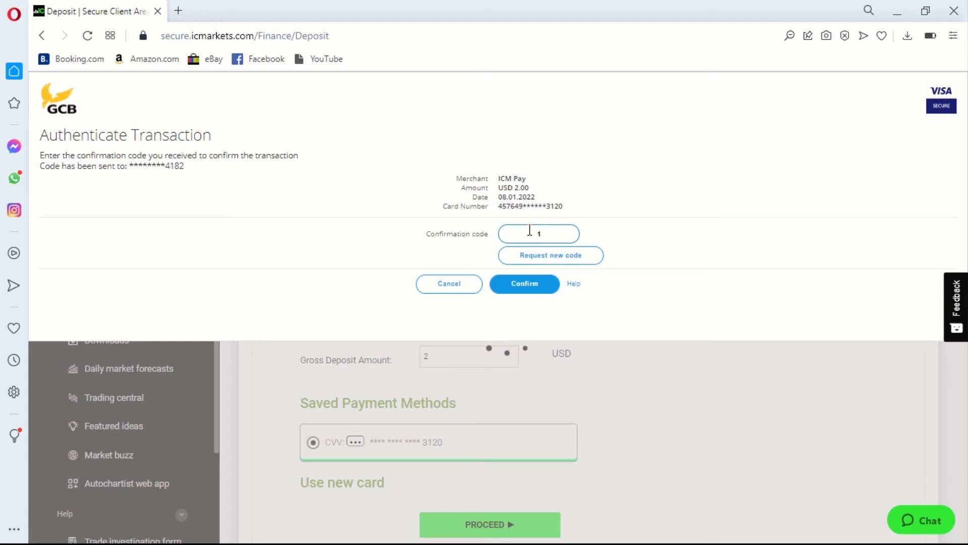
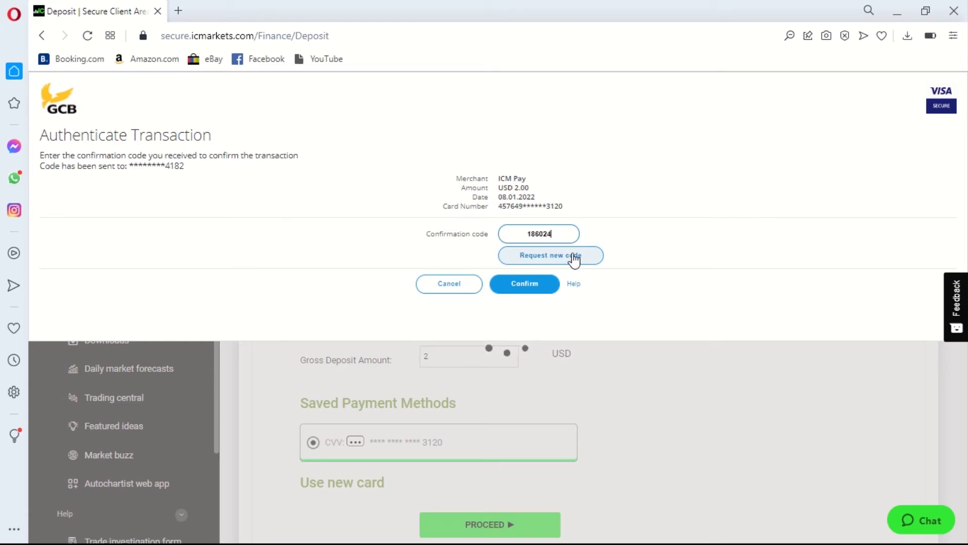
click(525, 285)
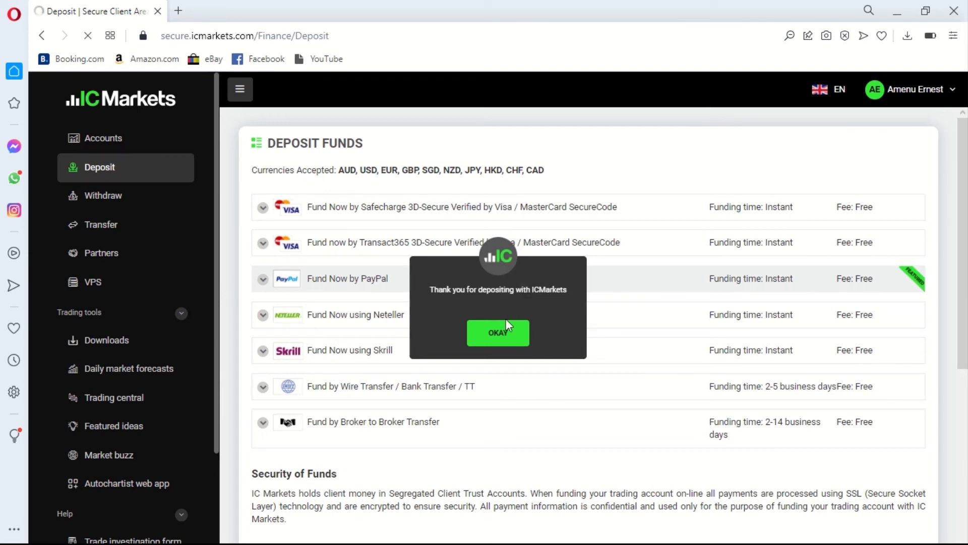
Dismiss the thank-you popup and check the Accounts page shows balance 5.41 USD.
click(505, 336)
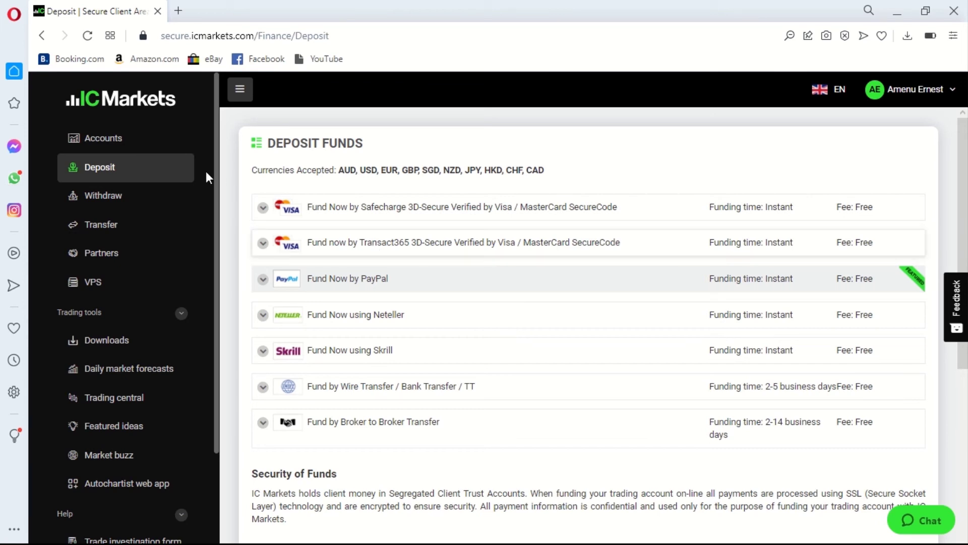
click(103, 141)
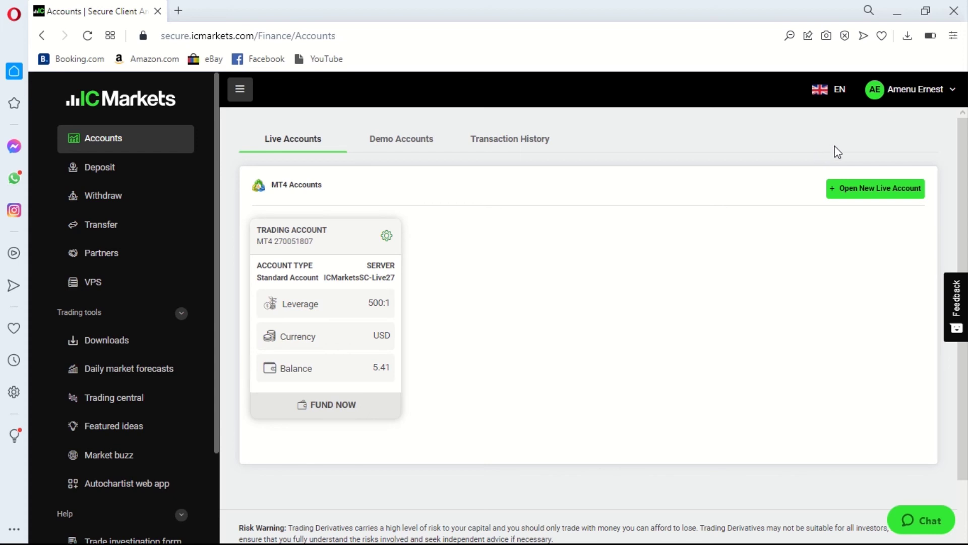
Log out via the user menu at the top right.
click(953, 89)
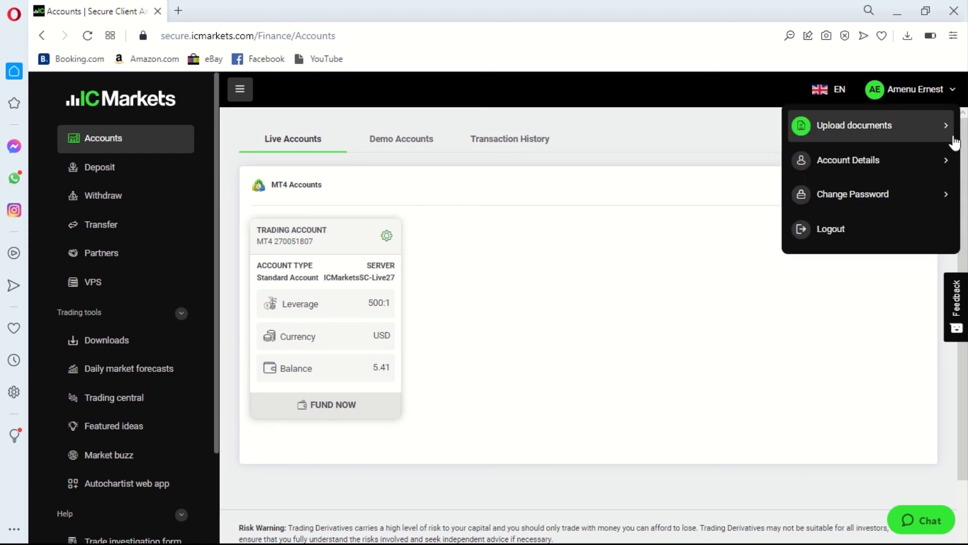
click(862, 232)
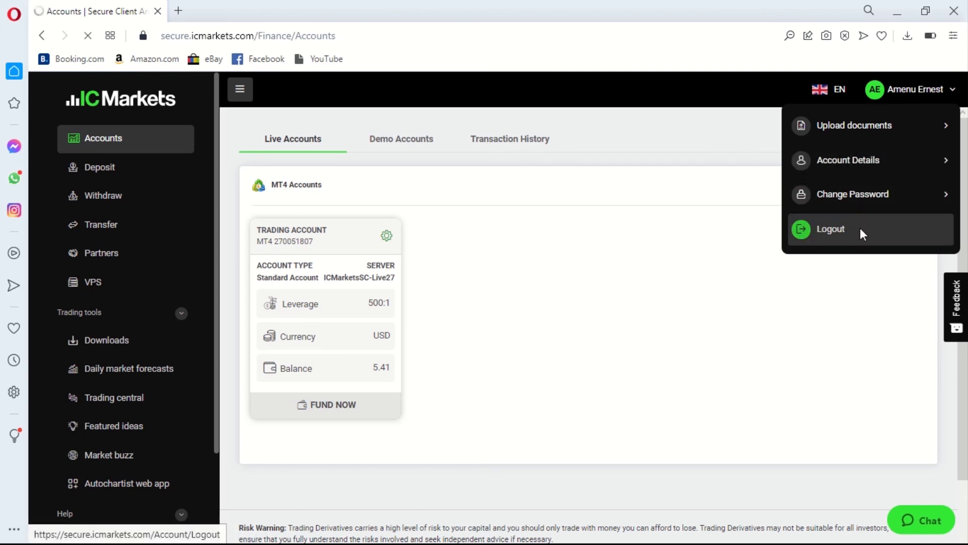